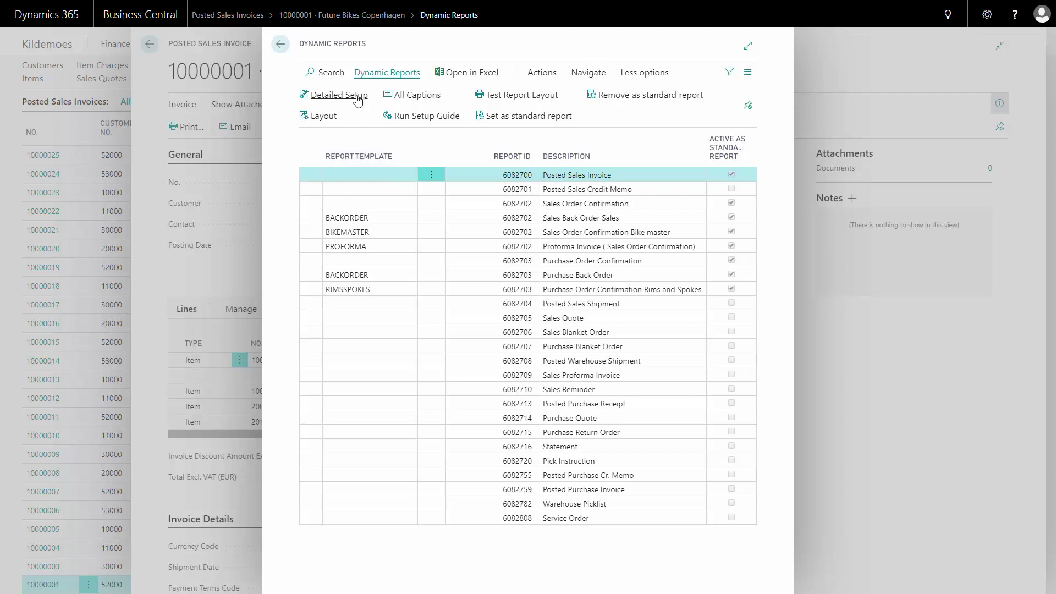
- Open Detailed Setup for the Posted Sales Invoice report and show its Dynamic Reports layout options
left_click(338, 94)
left_click(392, 72)
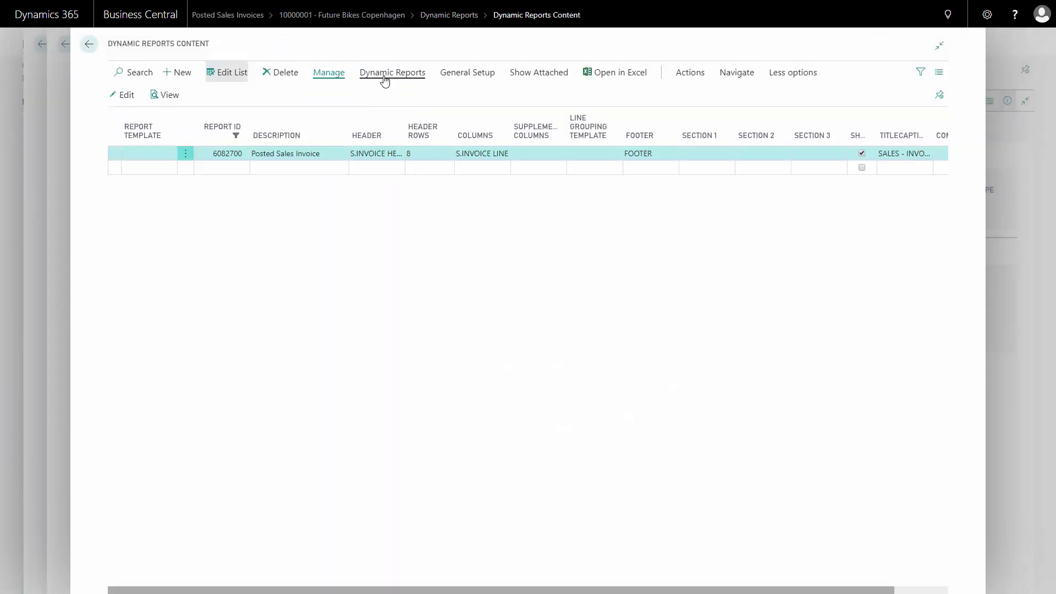
- Open the S.INVOICE LINE column layout and select column 3 (INVOICE MASTER4)
left_click(192, 94)
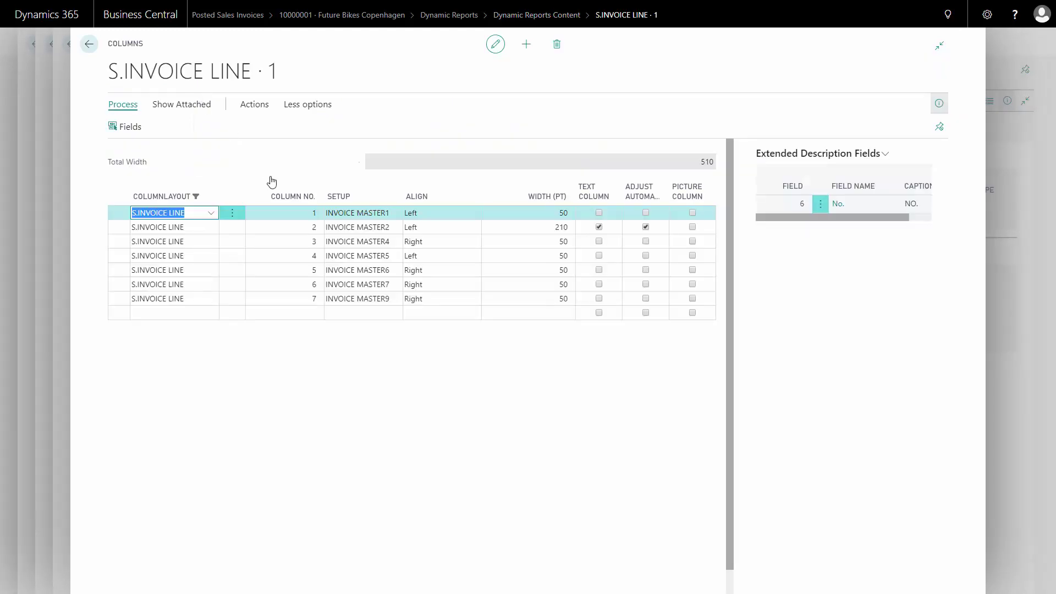
left_click(277, 244)
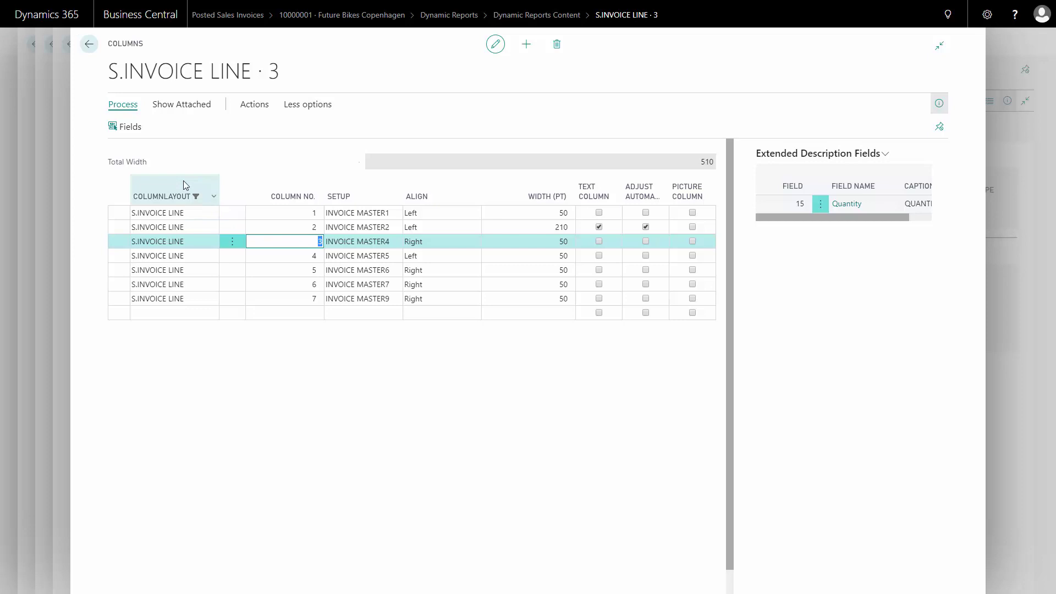
- Change the Quantity extended description field's AutoFormatType from 2 to 0
left_click(130, 126)
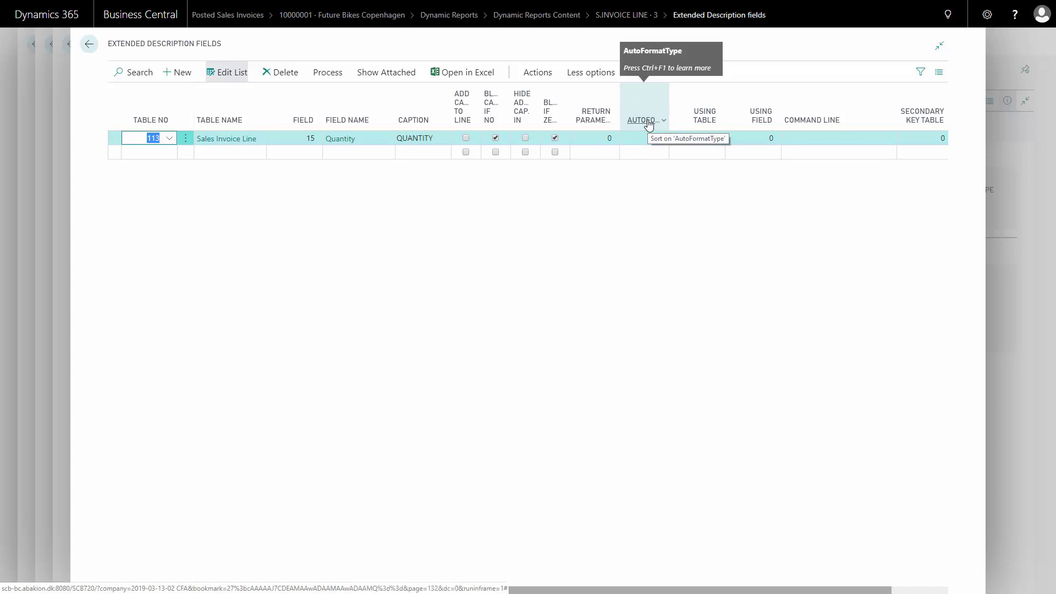
left_click(646, 138)
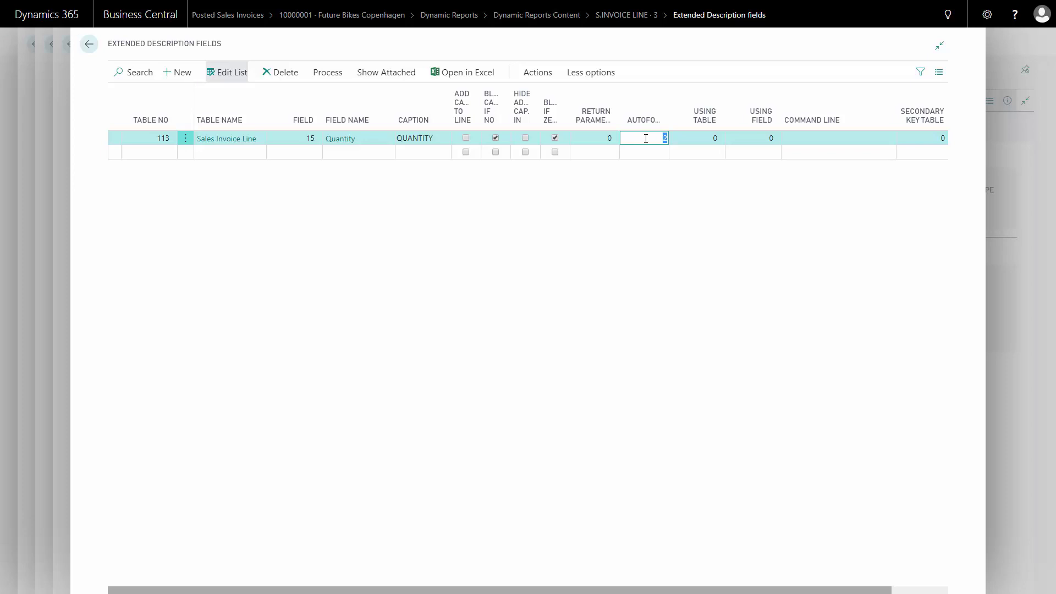
type("0")
key("Down")
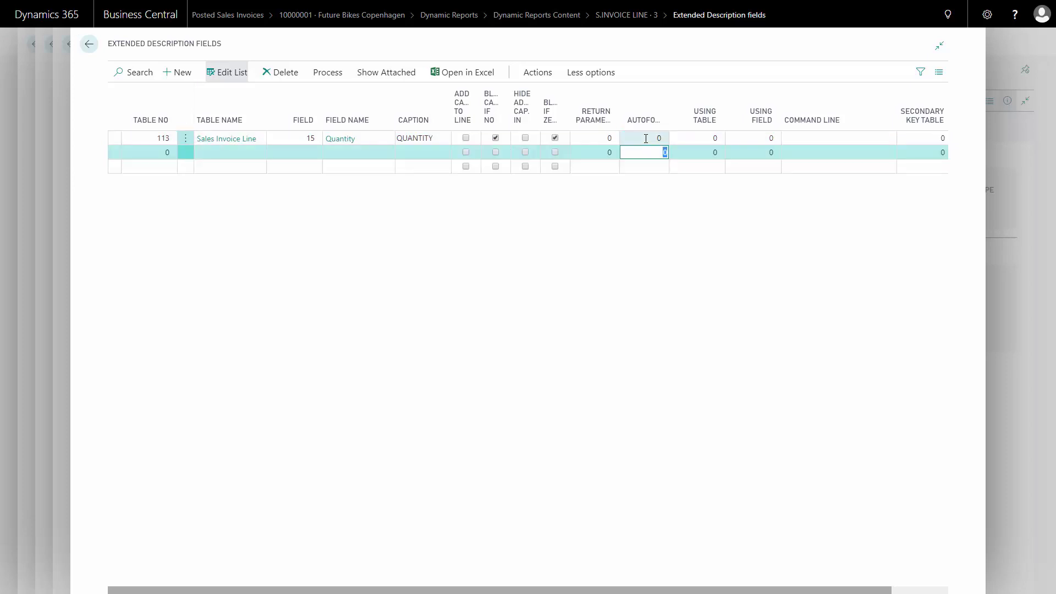